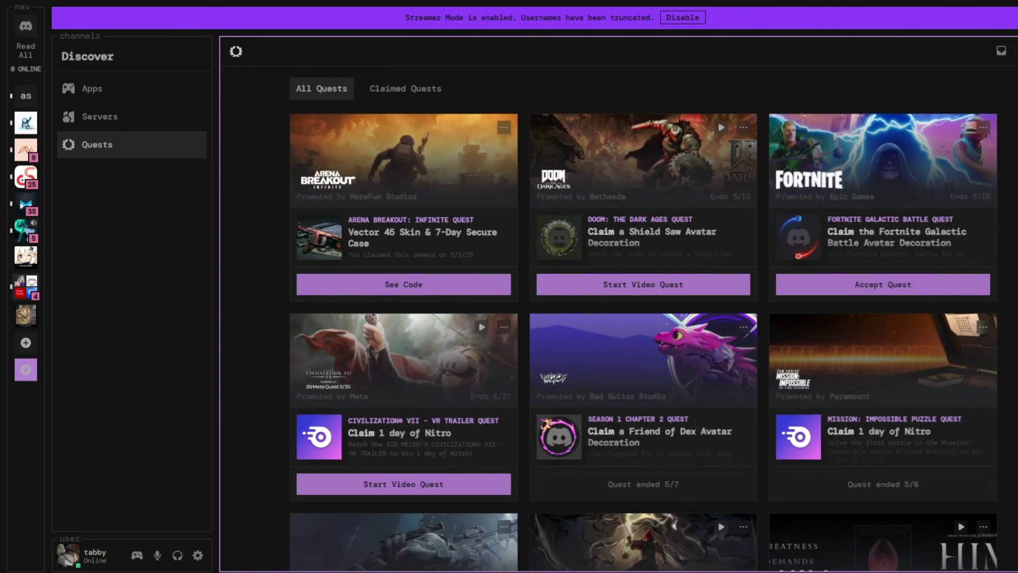
Start the Civilization VII VR Trailer video quest, then pause it with 20 seconds left
scroll(643, 319, down, 10)
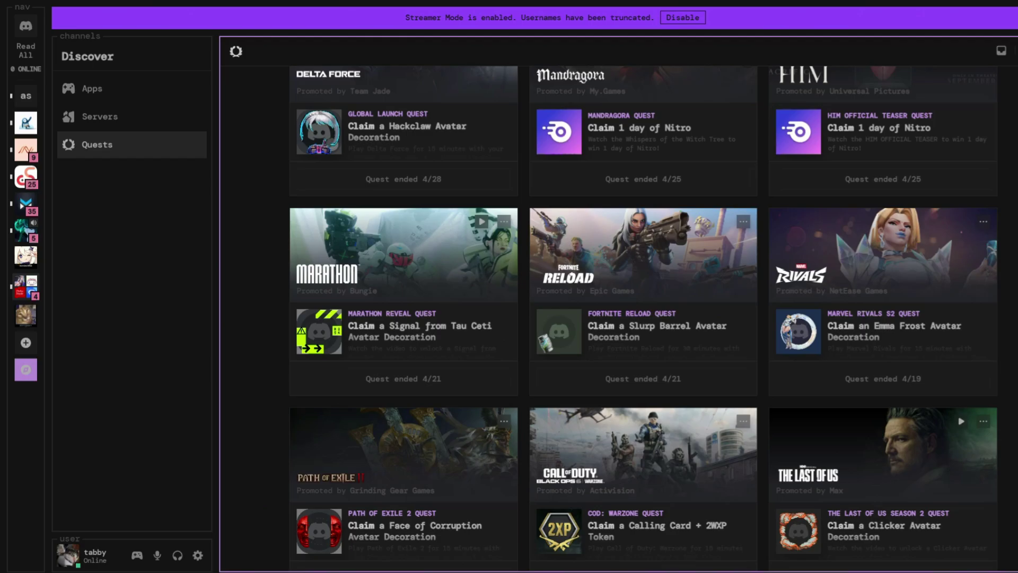
scroll(371, 265, up, 5)
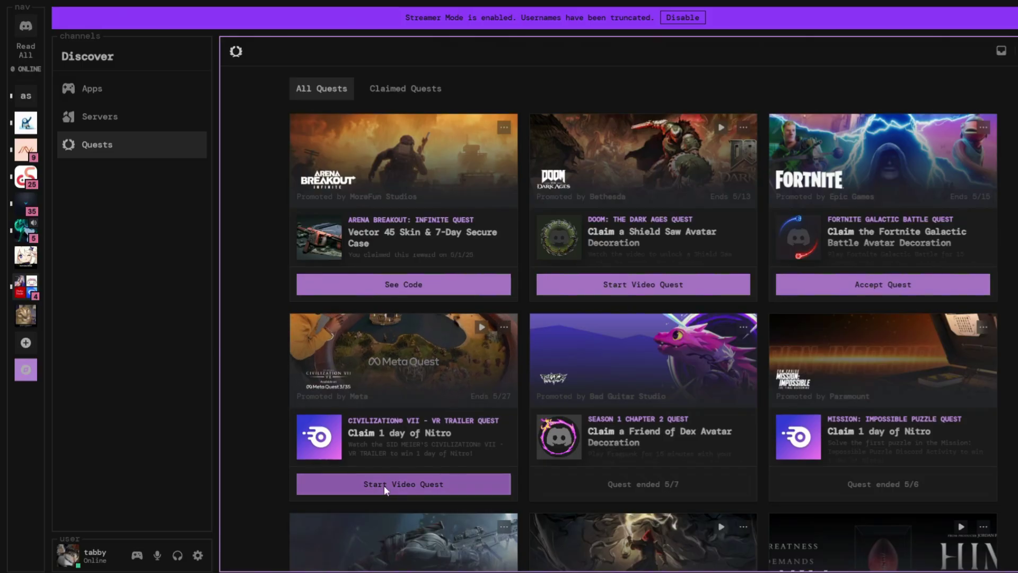
click(370, 525)
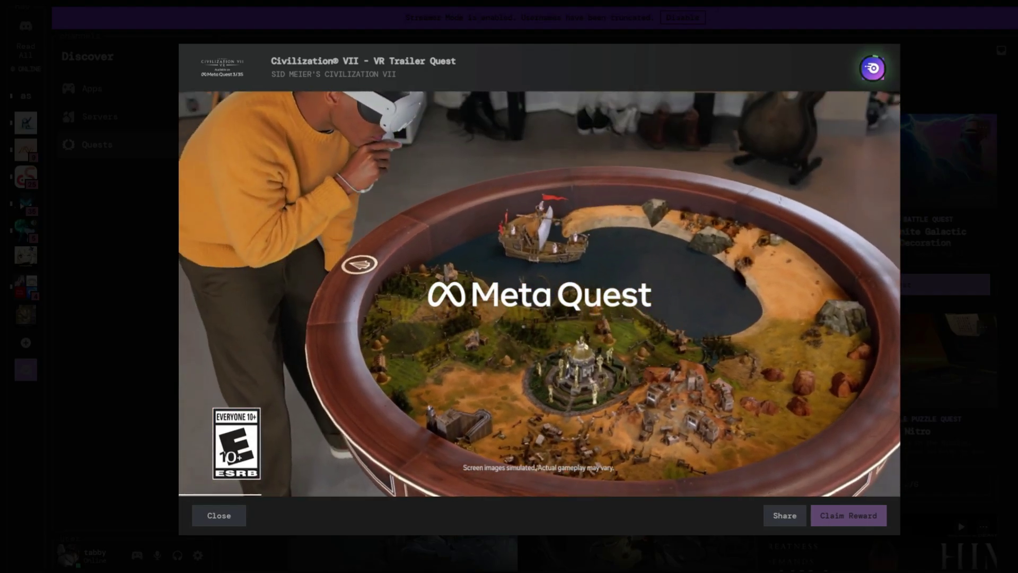
key(Escape)
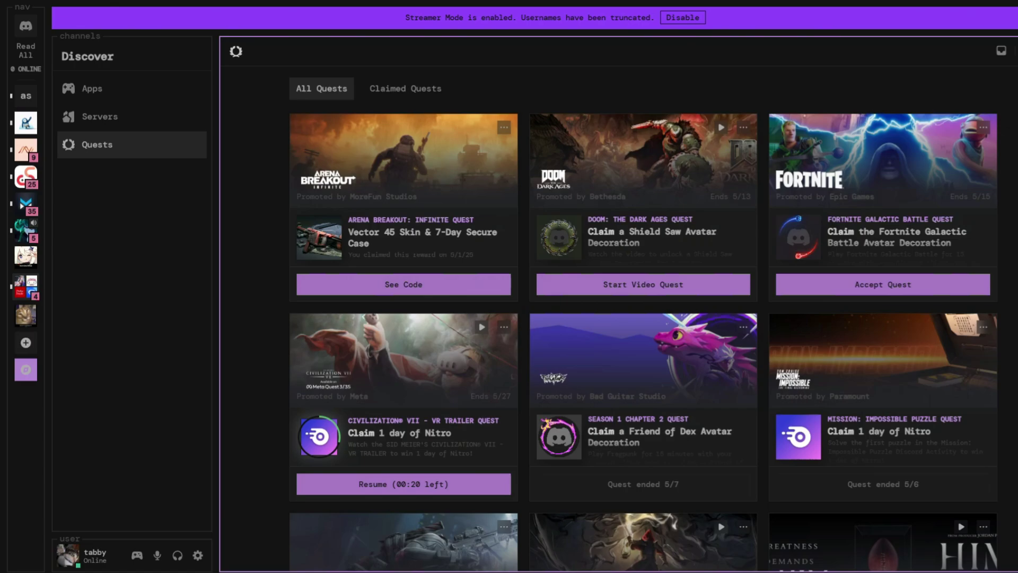
scroll(619, 319, up, 3)
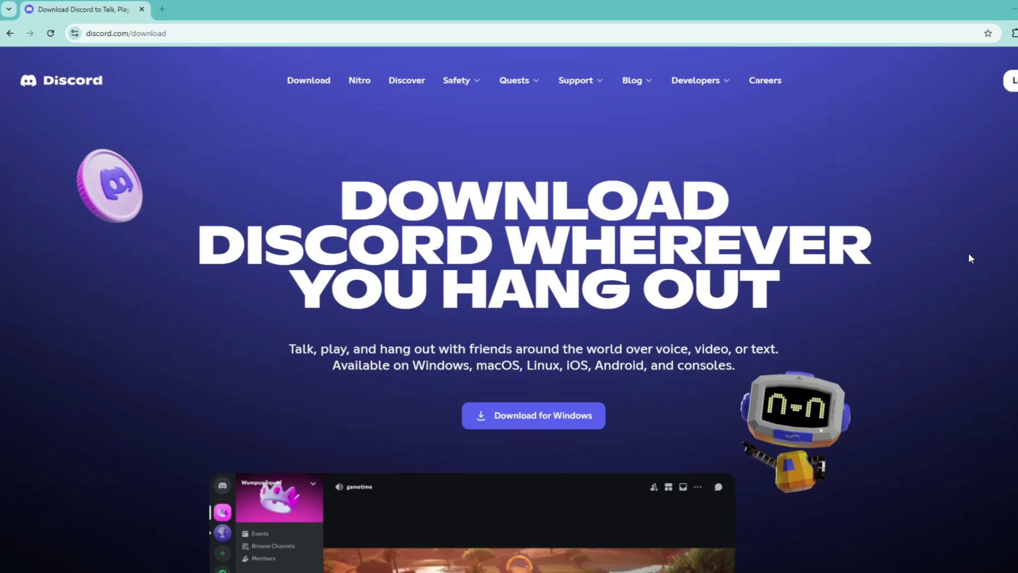
Download the Windows installer DiscordSetup_2.exe (114.72 MB) from discord.com/download
scroll(968, 258, down, 3)
scroll(966, 252, up, 3)
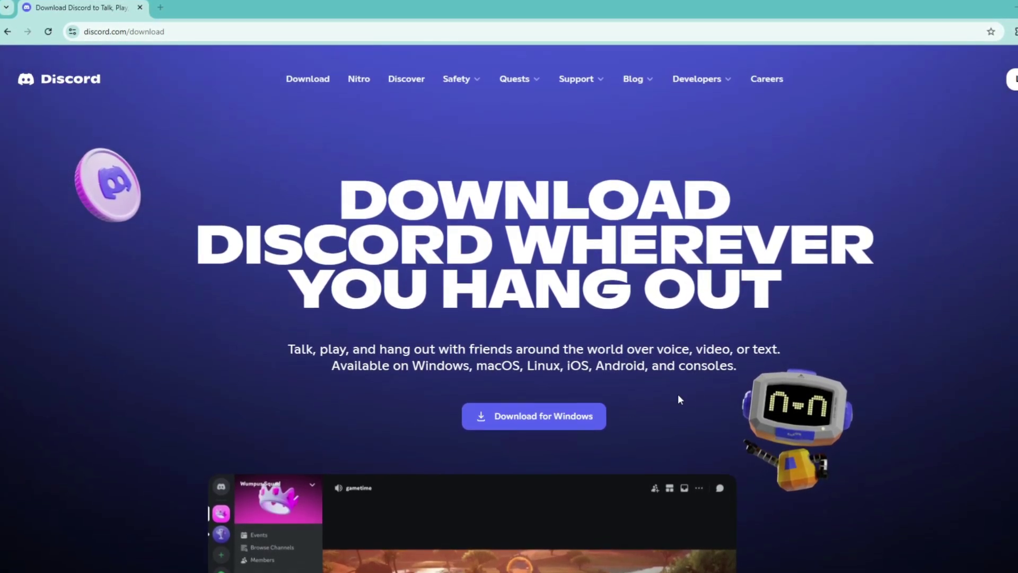
click(510, 429)
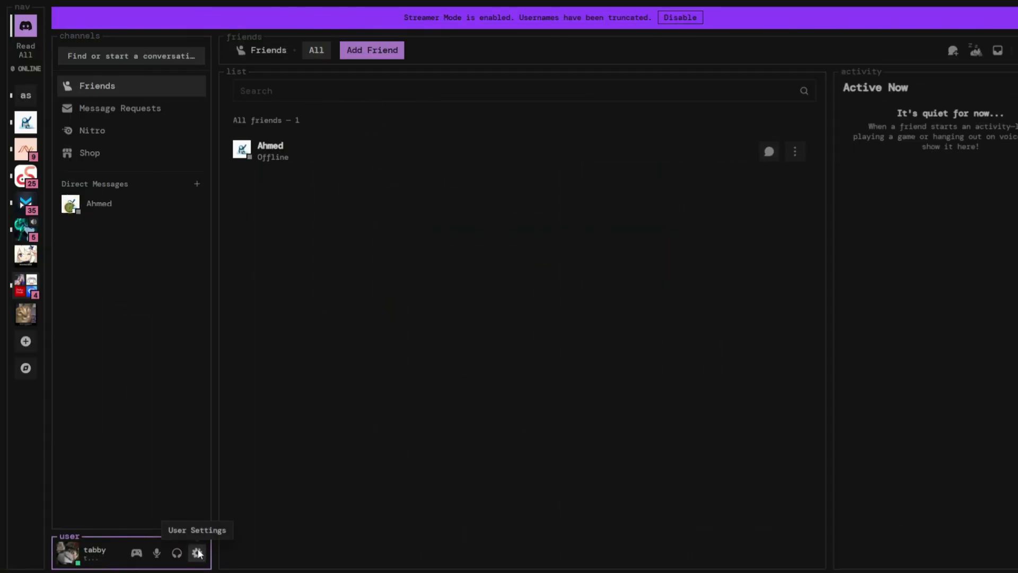
Open the Advanced page in Discord's User Settings
click(197, 553)
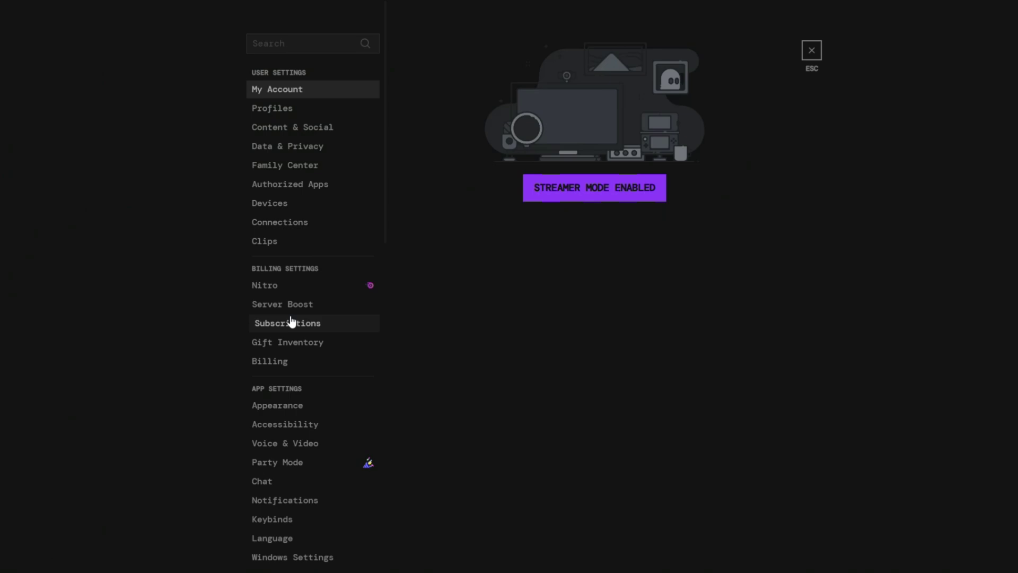
scroll(291, 323, down, 5)
click(293, 427)
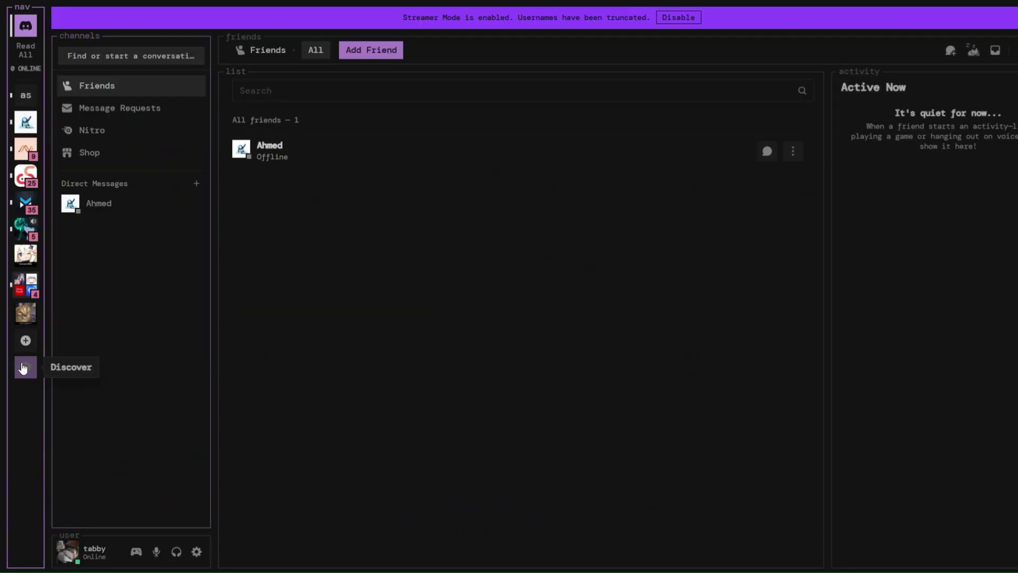
Go to Discover > Quests and open the developer tools on the Console tab
click(26, 367)
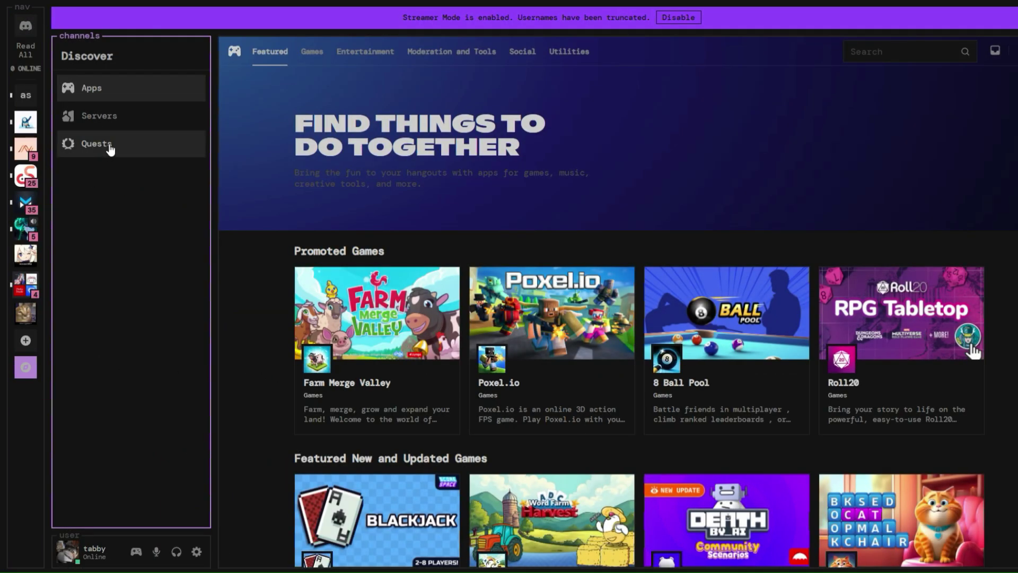
click(110, 149)
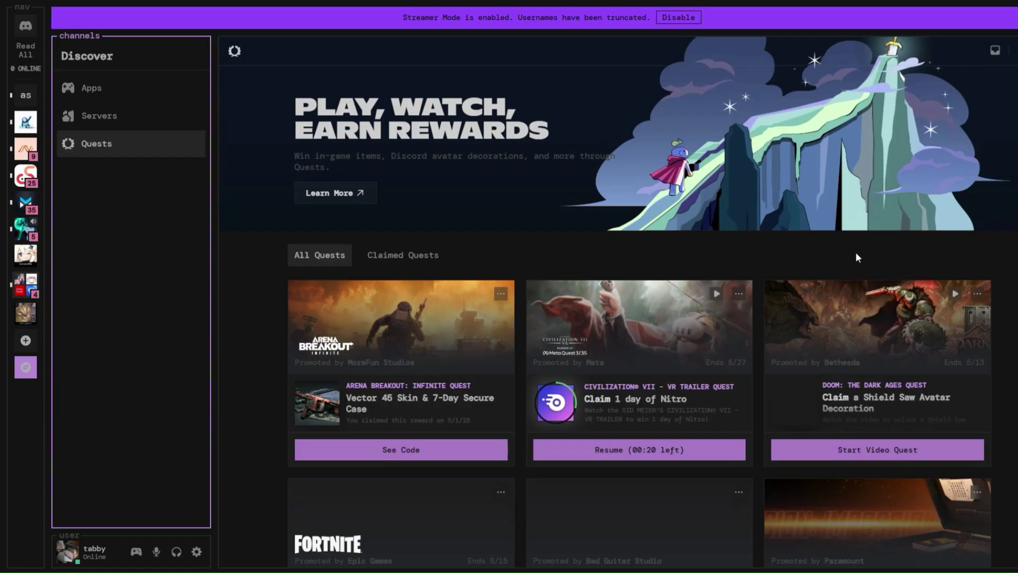
scroll(855, 252, down, 5)
key(ctrl+shift+i)
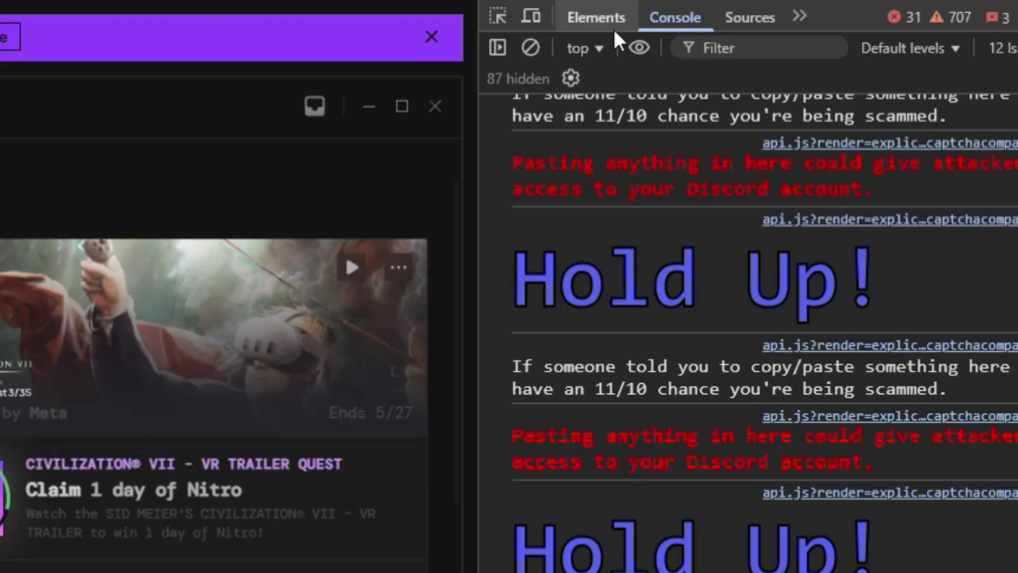
click(821, 9)
click(855, 9)
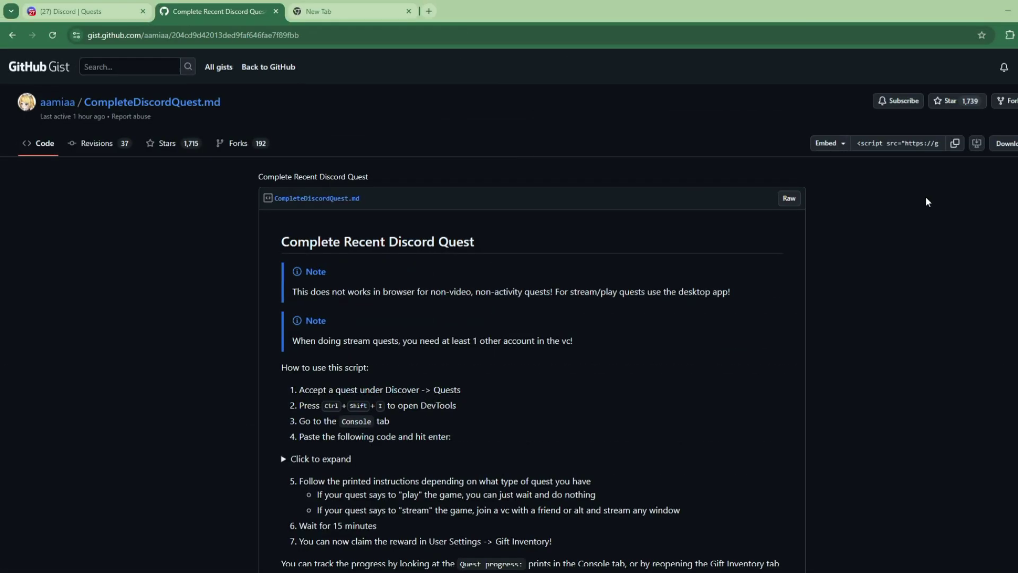
Expand the Complete Recent Discord Quest script on the gist and scroll through its code
scroll(927, 203, down, 5)
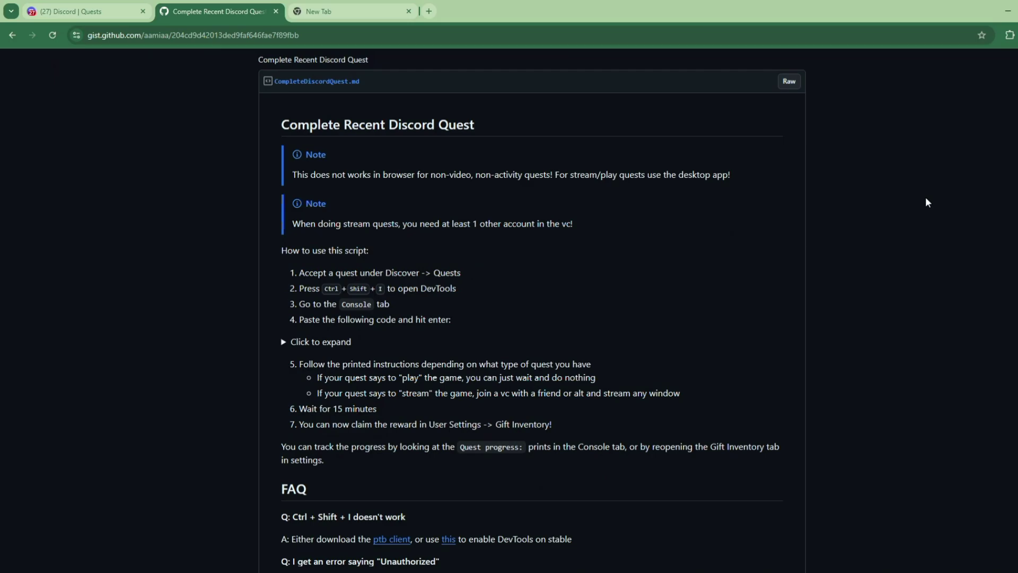
scroll(927, 204, up, 2)
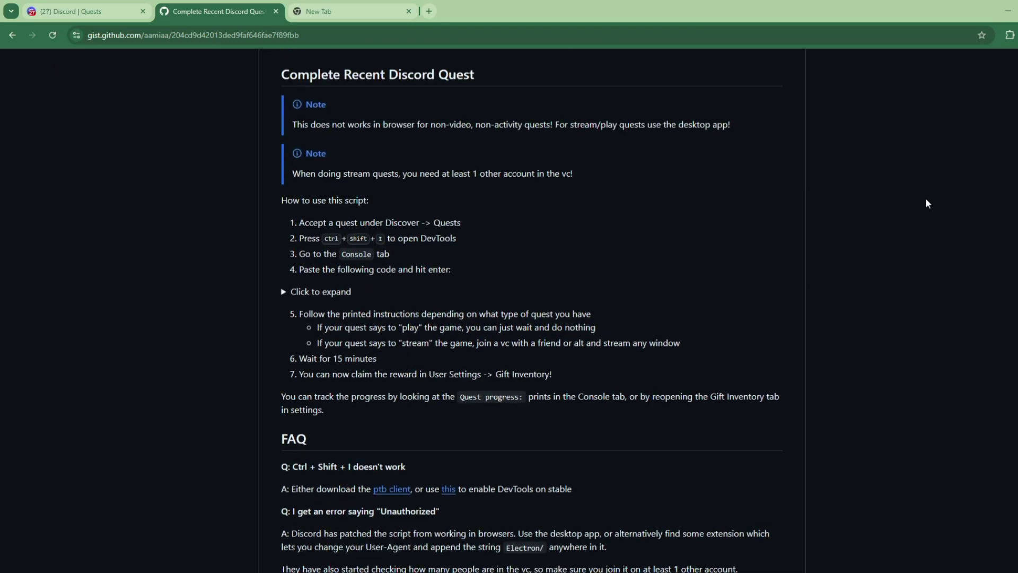
click(286, 299)
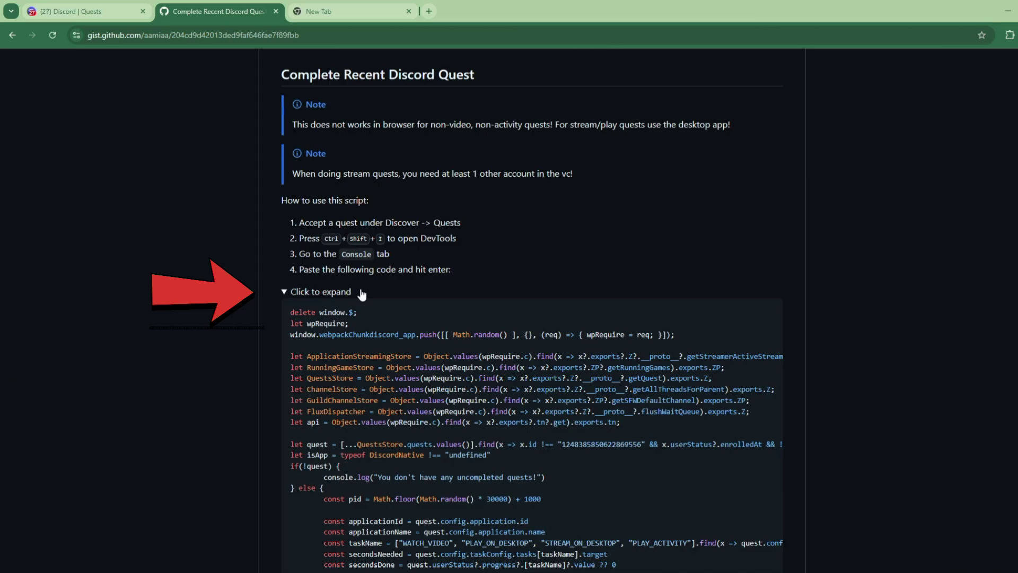
click(303, 293)
click(306, 292)
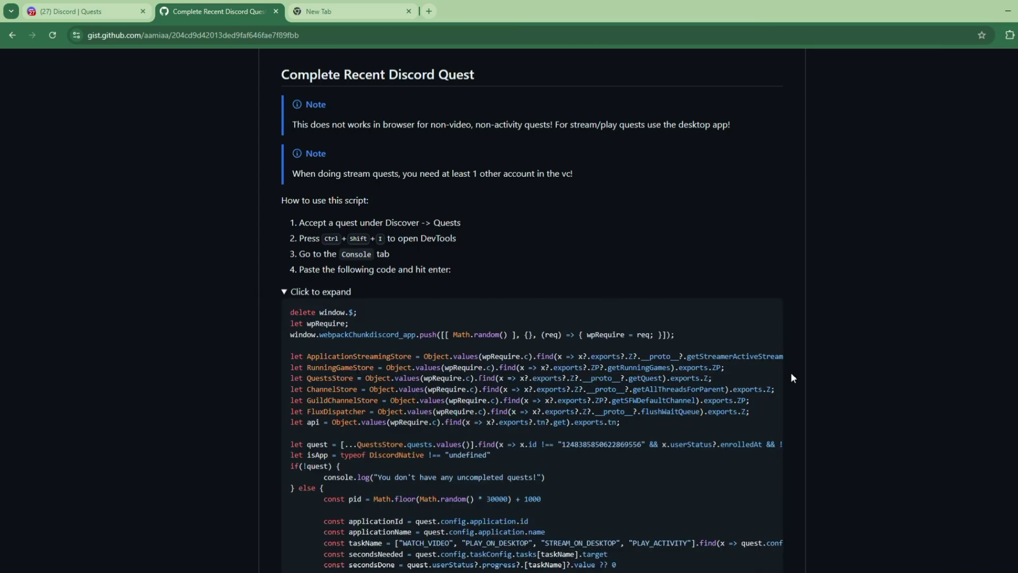
scroll(656, 325, down, 9)
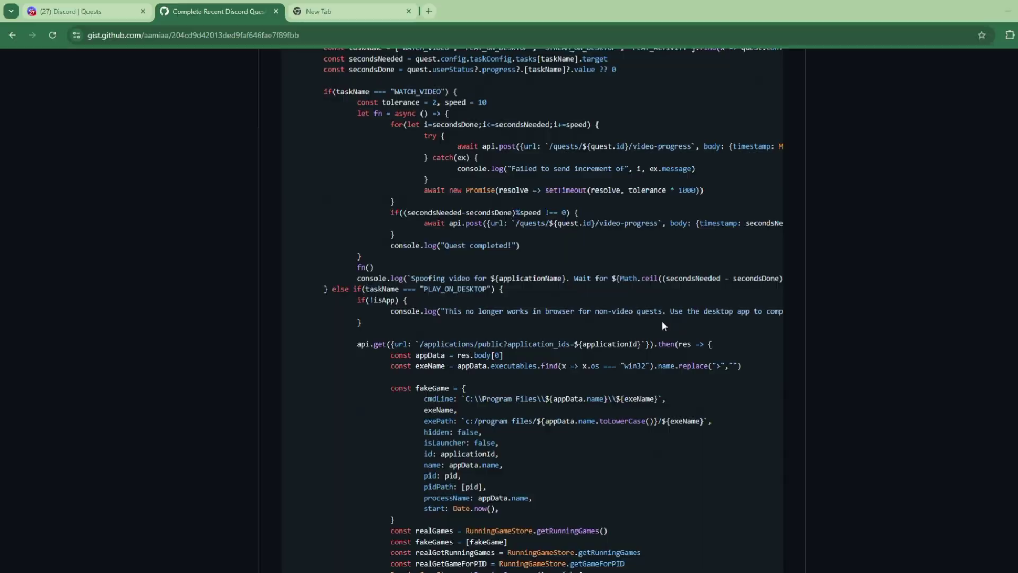
scroll(622, 240, up, 1)
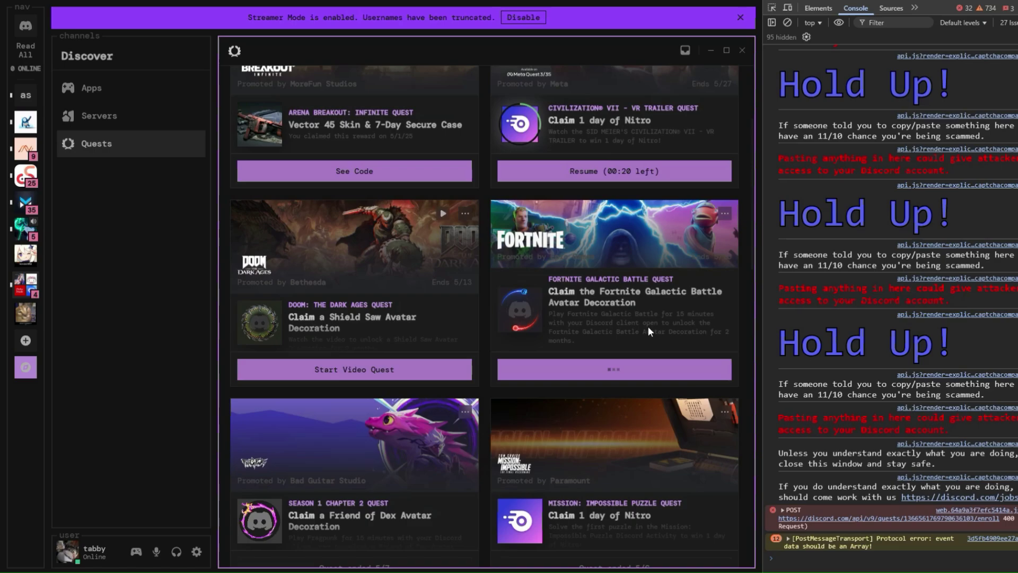
Accept the Fortnite Galactic Battle quest for desktop
click(602, 377)
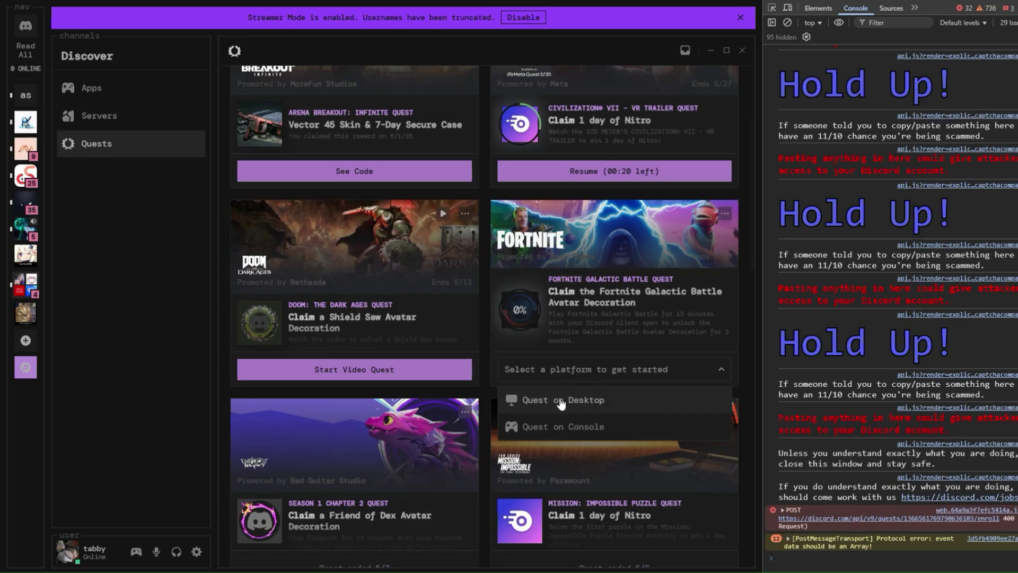
click(507, 402)
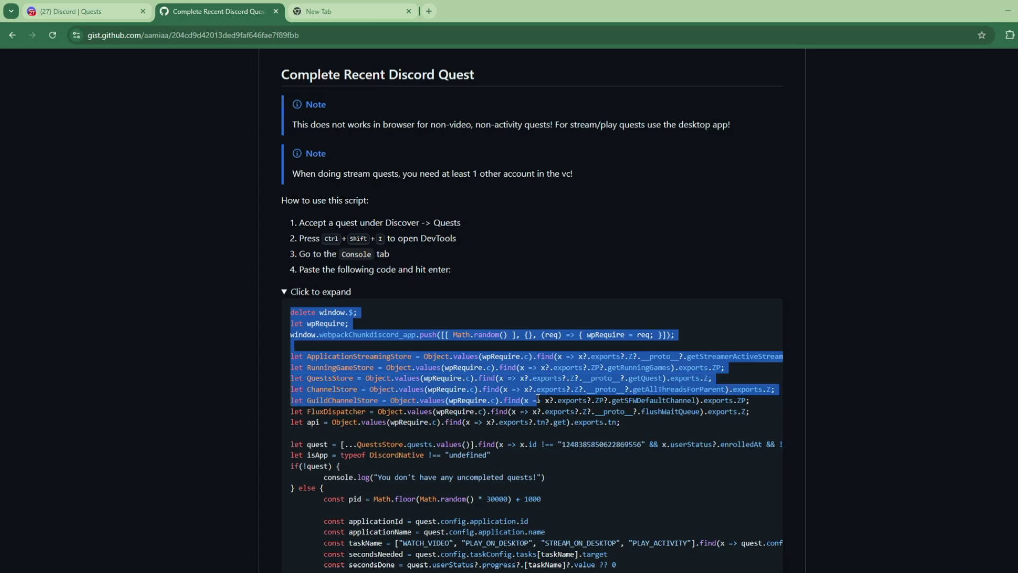
scroll(542, 407, down, 10)
Copy the gist's quest script, run it in Discord's console, and claim the avatar decoration
mouse_move(544, 400)
mouse_down()
mouse_move(540, 412)
mouse_move(430, 299)
mouse_up()
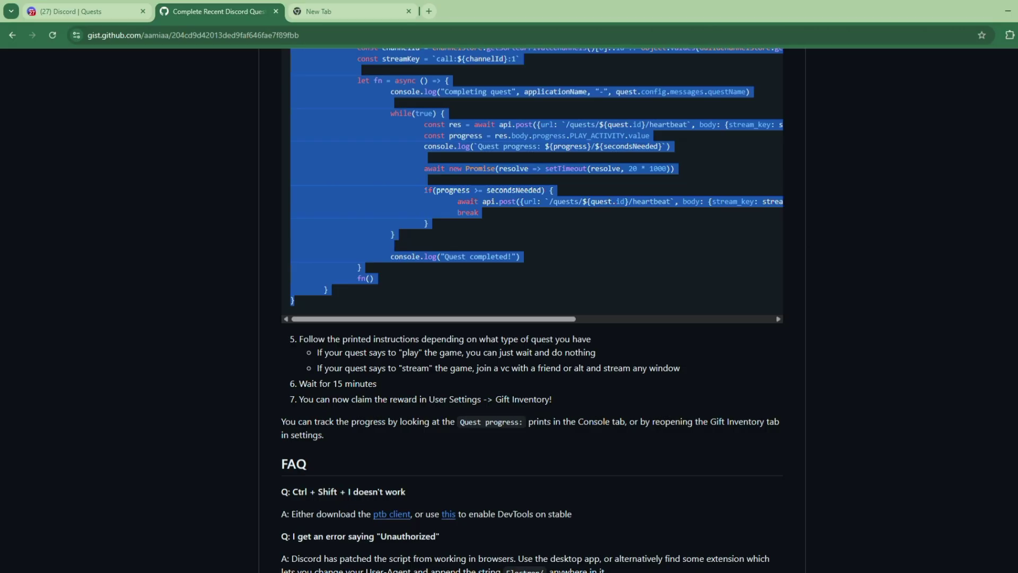
key(alt+Tab)
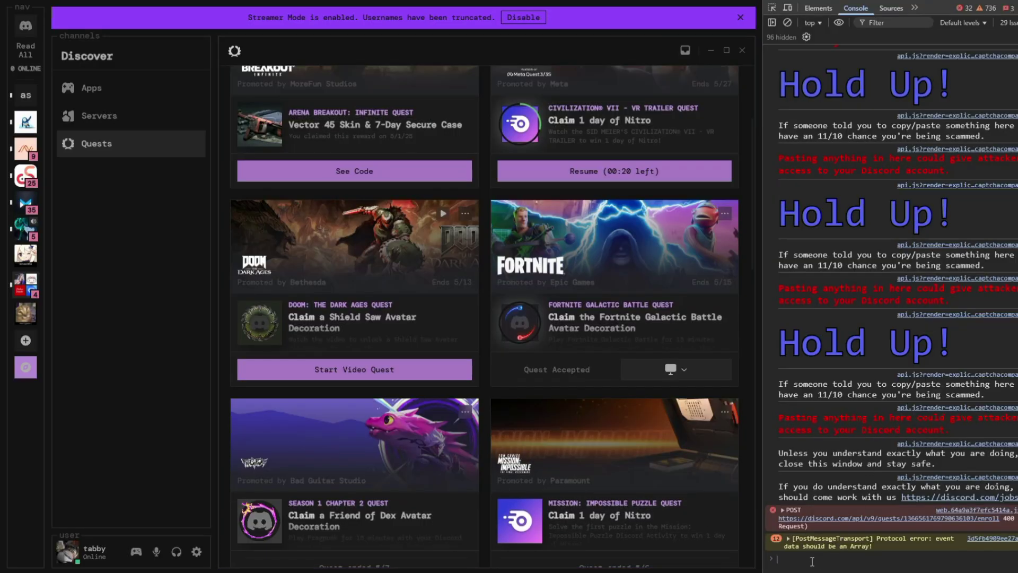
key(ctrl+v)
key(Return)
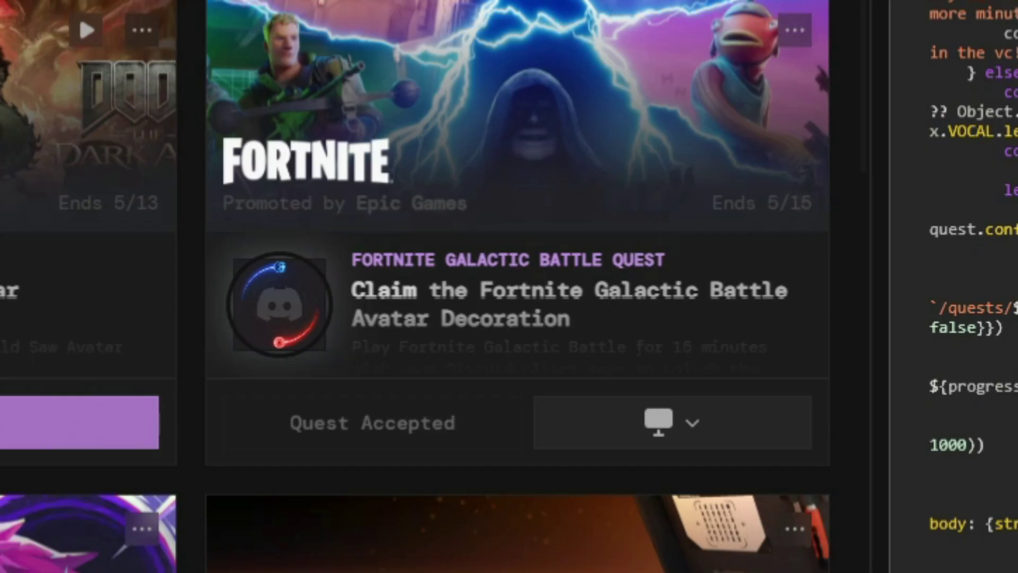
mouse_move(529, 326)
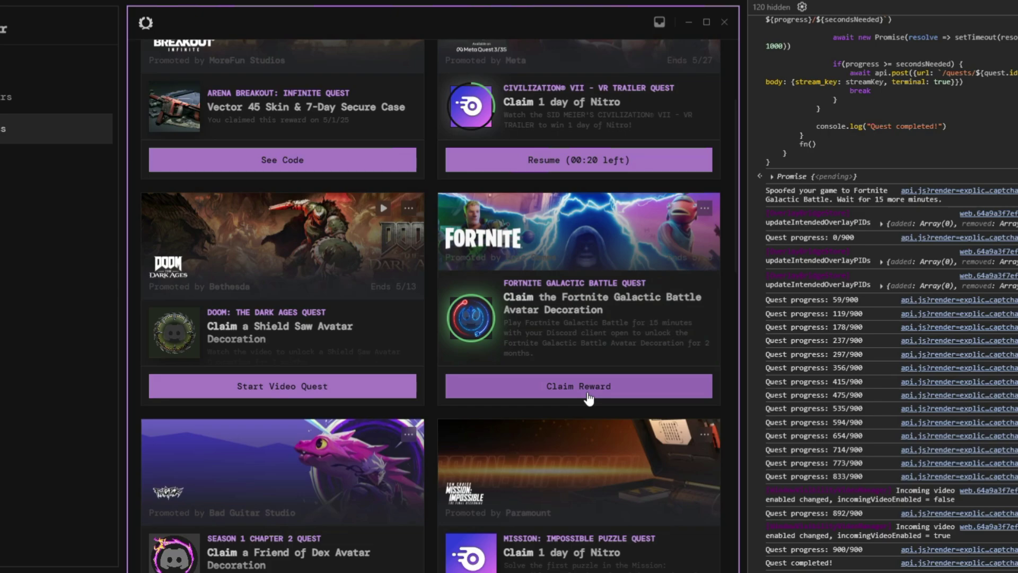
click(594, 390)
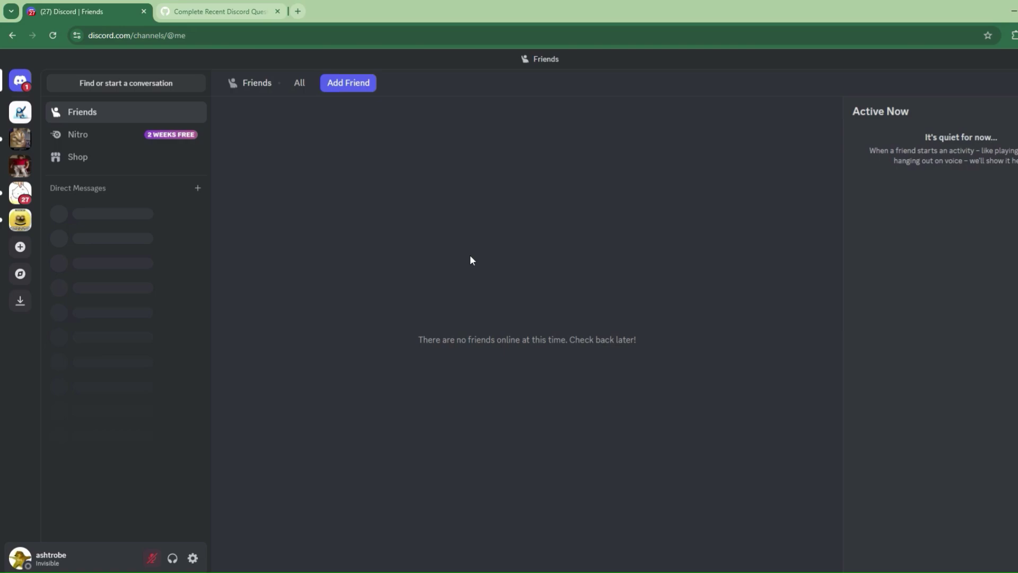
click(192, 558)
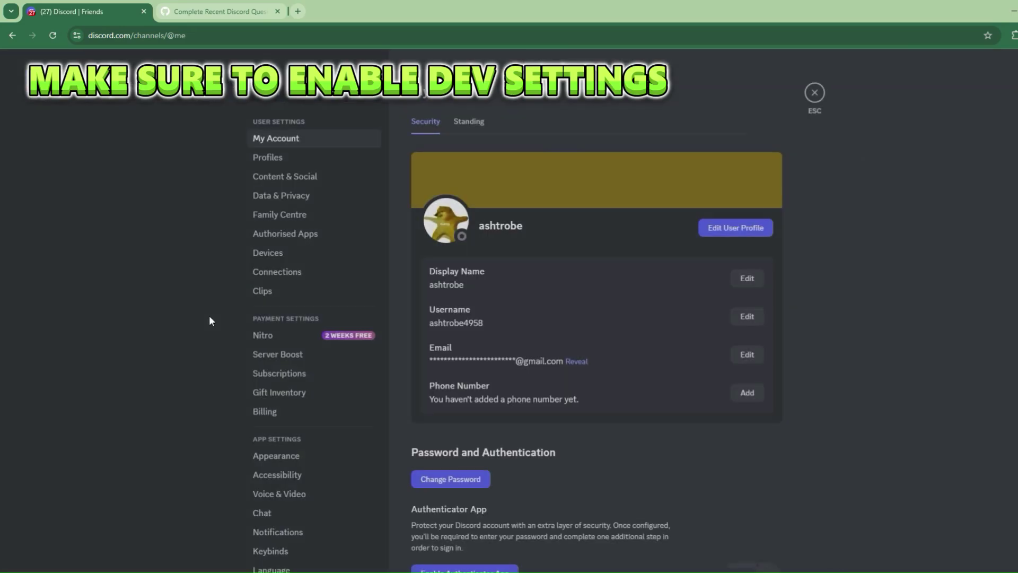
scroll(285, 496, down, 2)
click(289, 497)
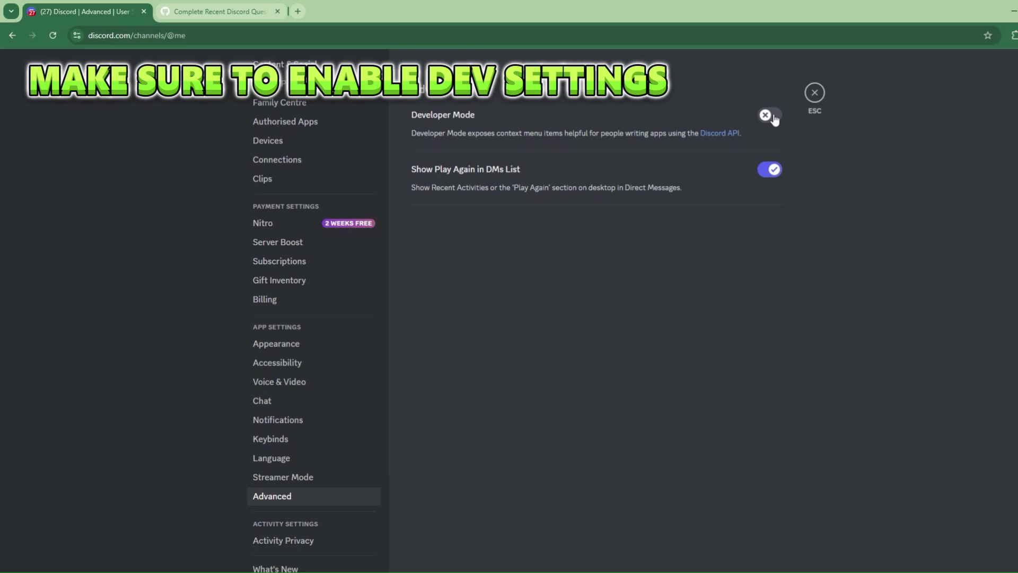
click(815, 93)
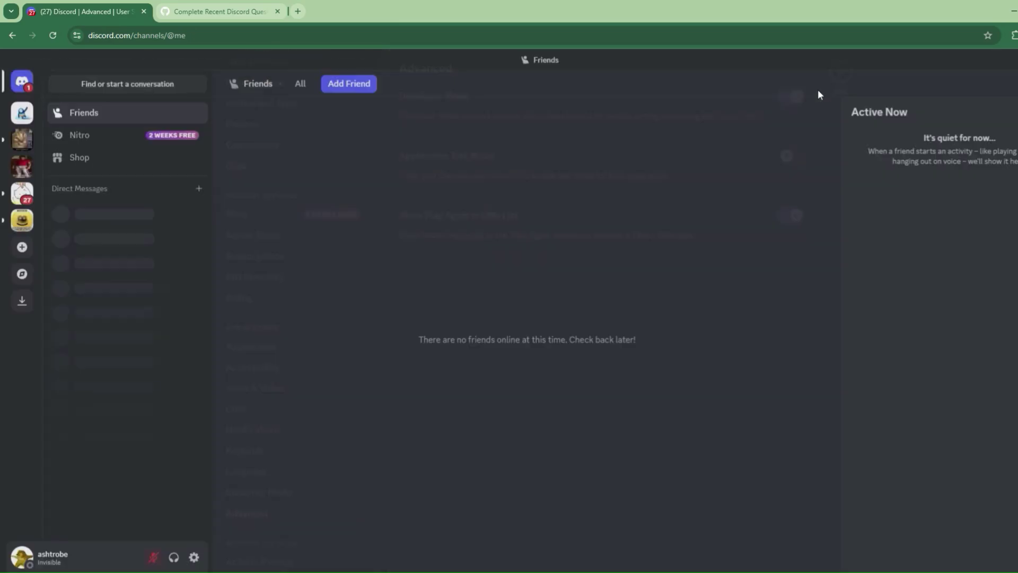
Accept the Arena Breakout quest from Discover > Quests
click(23, 276)
click(109, 175)
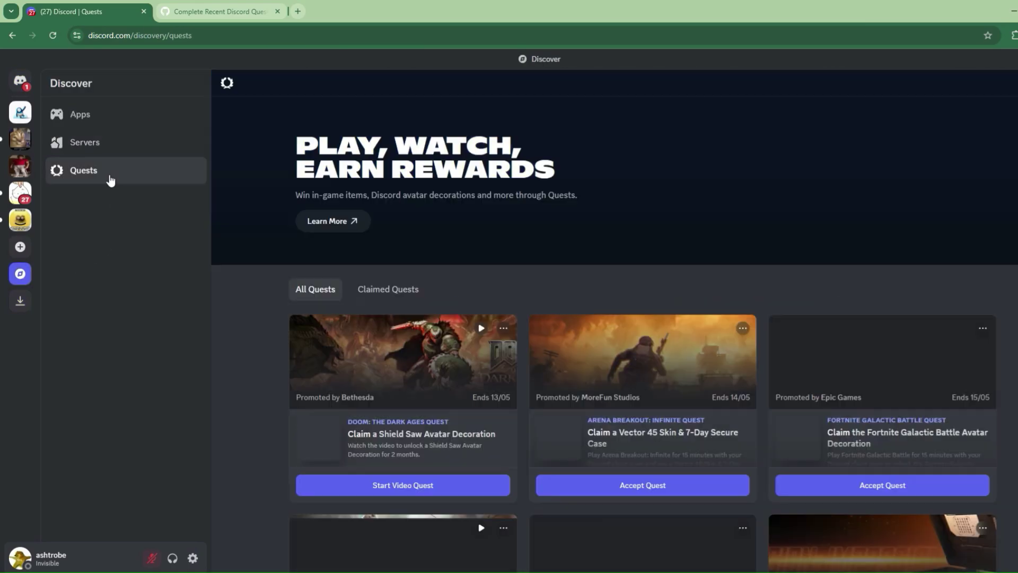
scroll(949, 334, down, 5)
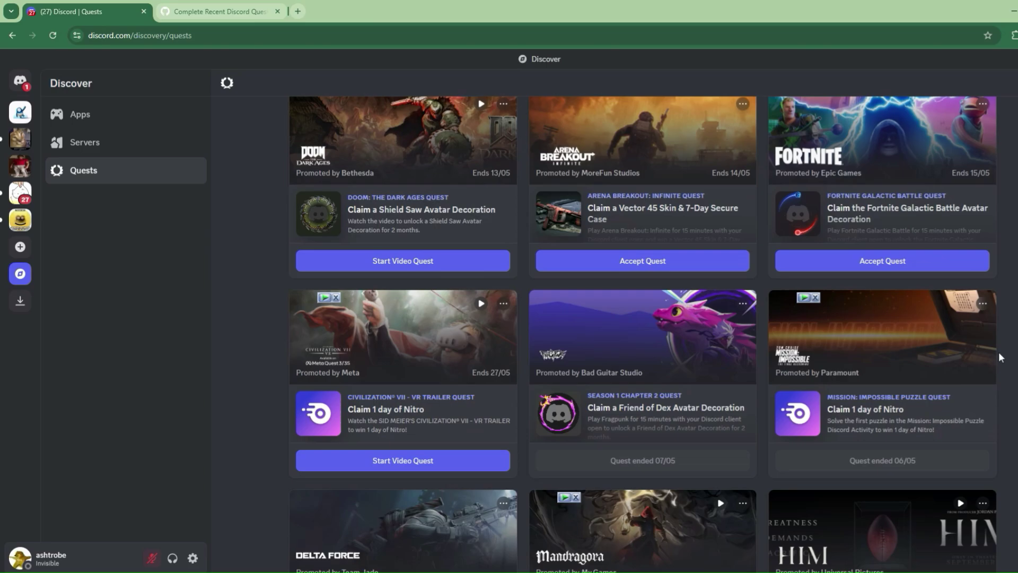
click(623, 268)
Paste the quest script from clipboard history into the developer console and run it
key(ctrl+shift+i)
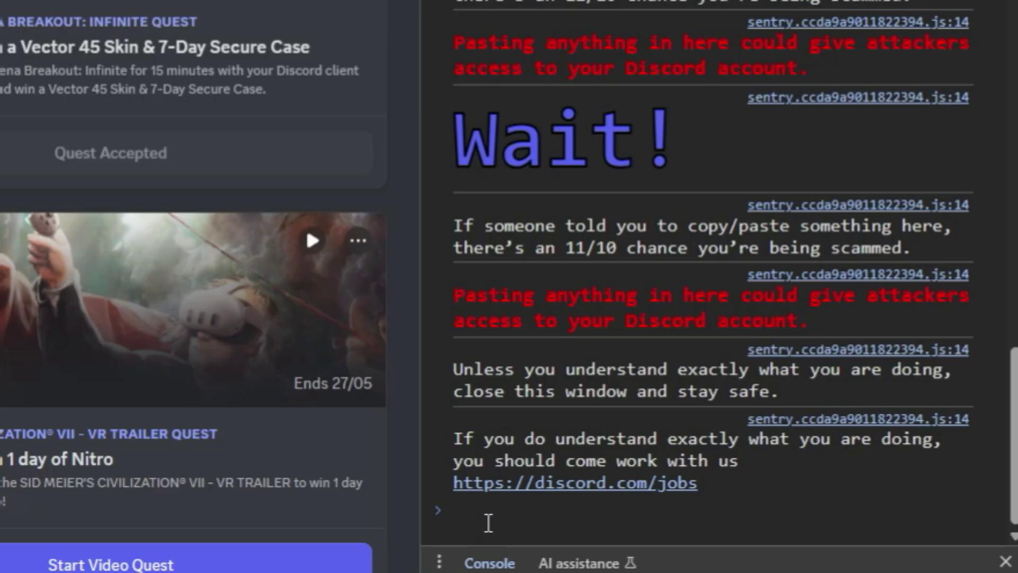
key(super+v)
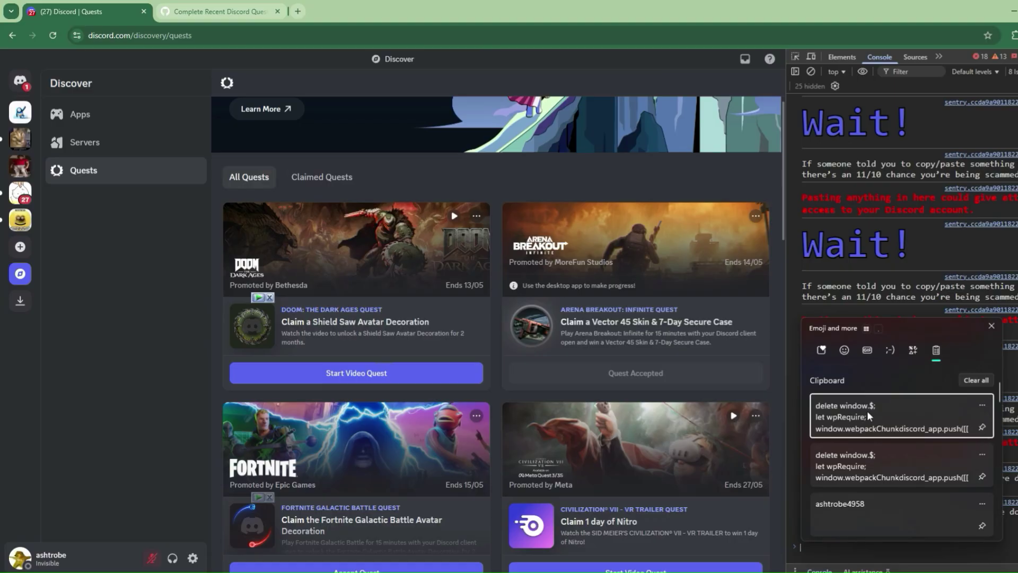
click(587, 228)
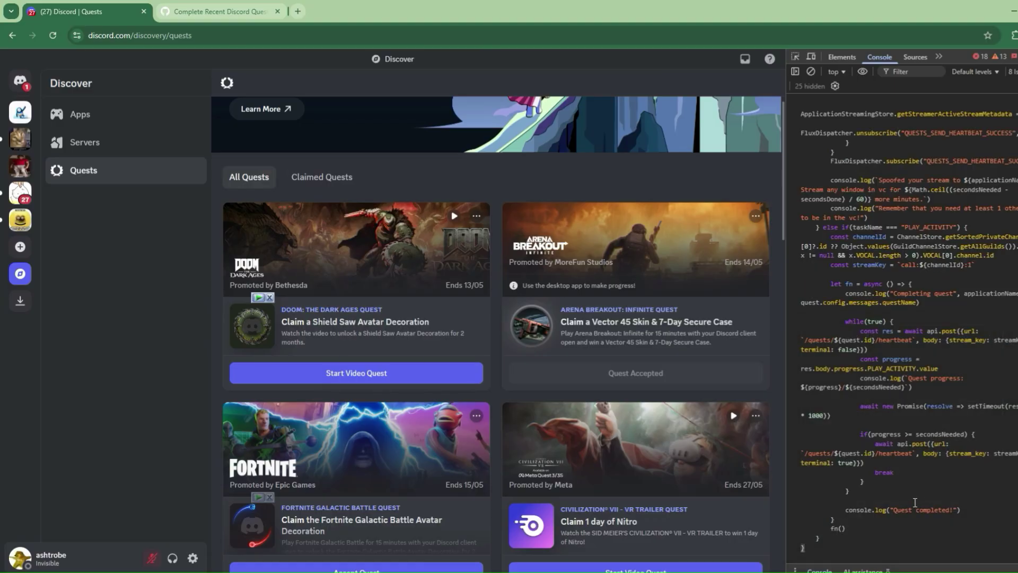
key(Return)
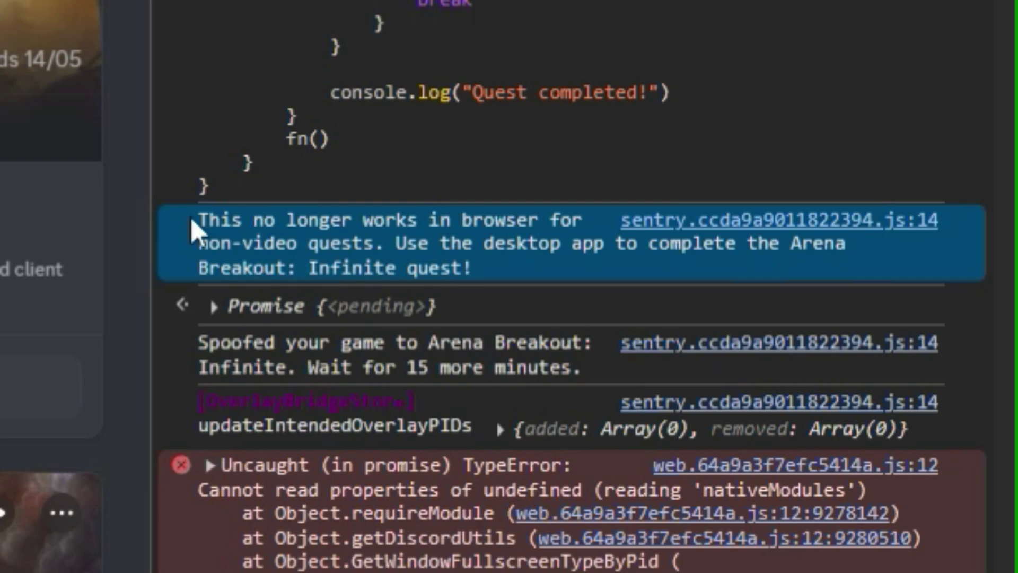
Select the console's warning that the script no longer works in the browser
mouse_move(192, 220)
mouse_down()
mouse_move(618, 250)
mouse_move(653, 274)
mouse_up()
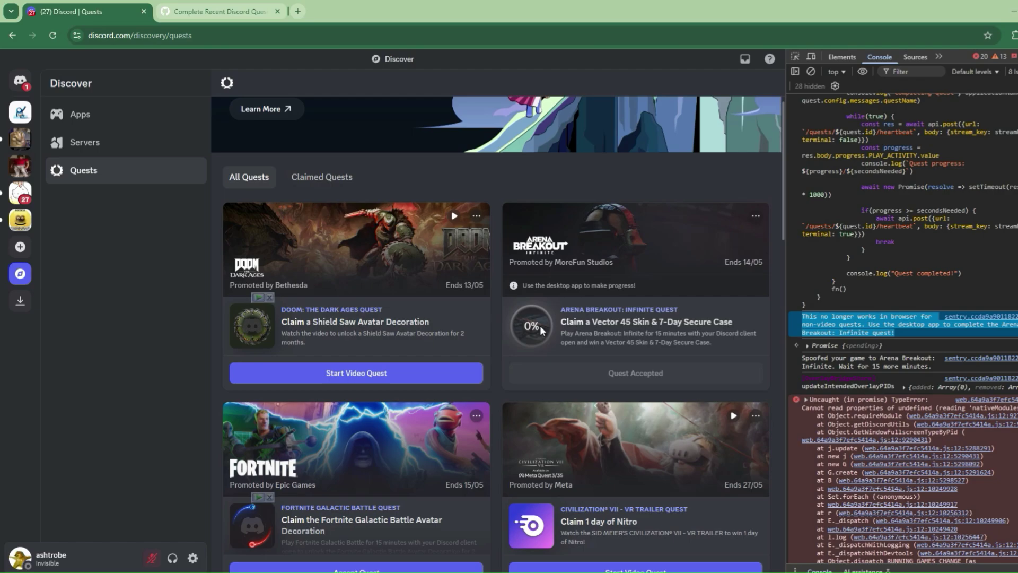
click(906, 329)
click(805, 318)
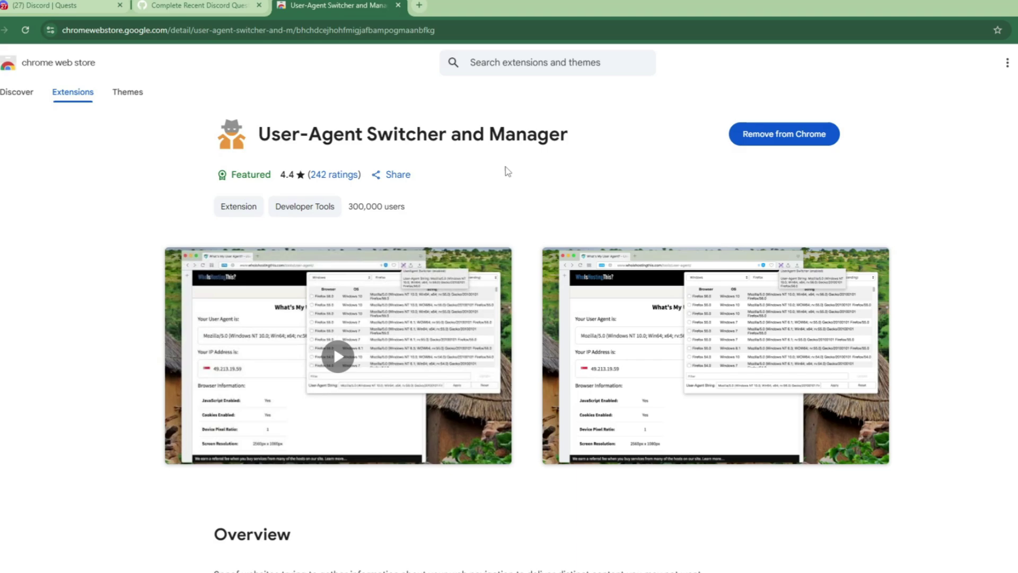
On the Discord Quests tab, set User-Agent Switcher and Manager to an Electron user agent
triple_click(522, 135)
click(532, 166)
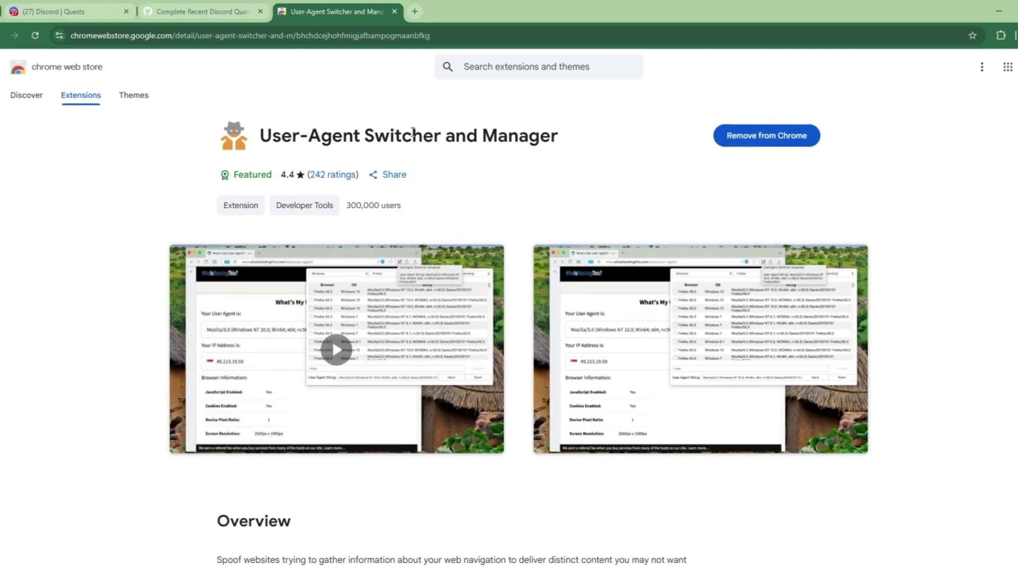
click(989, 35)
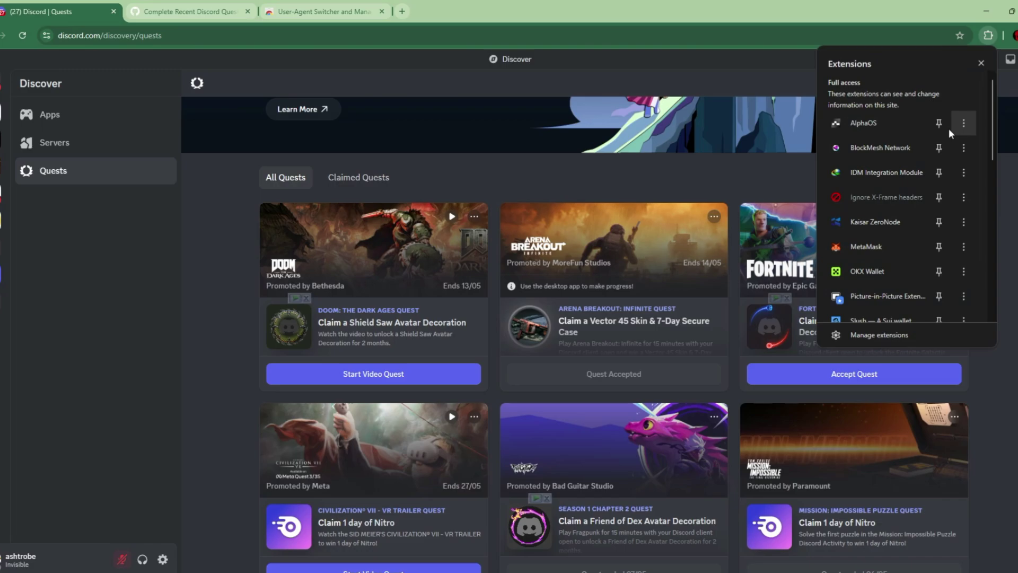
scroll(902, 191, down, 4)
click(880, 214)
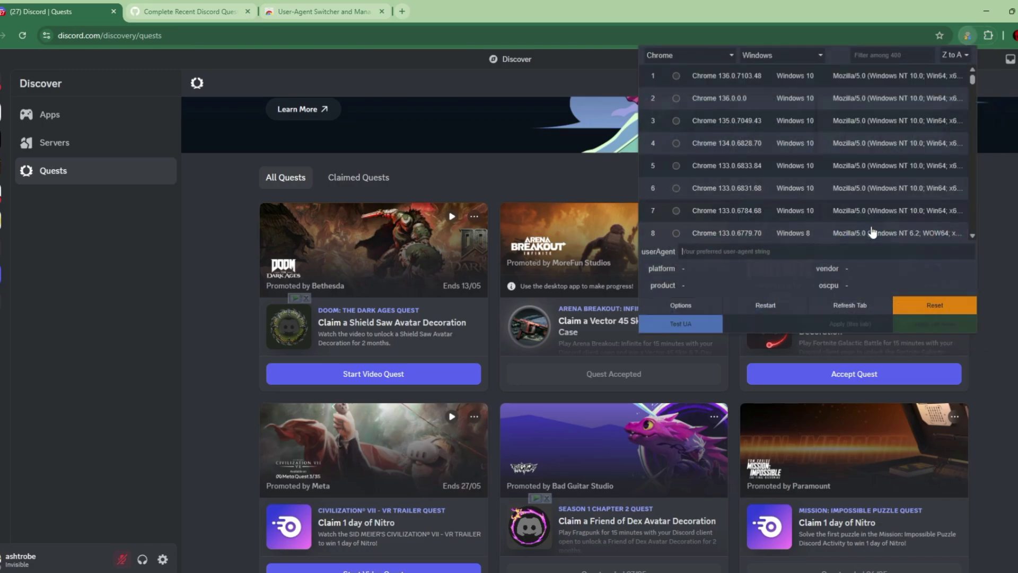
text(E)
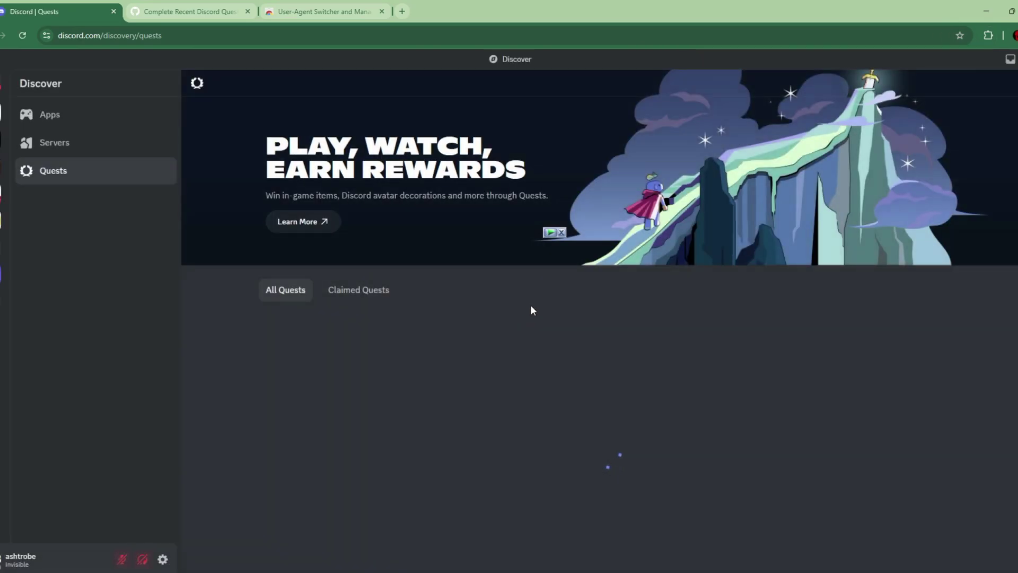
Run the quest script in the console, then claim the Vector 45 Skin & 7-Day Secure Case reward
key(ctrl+shift+i)
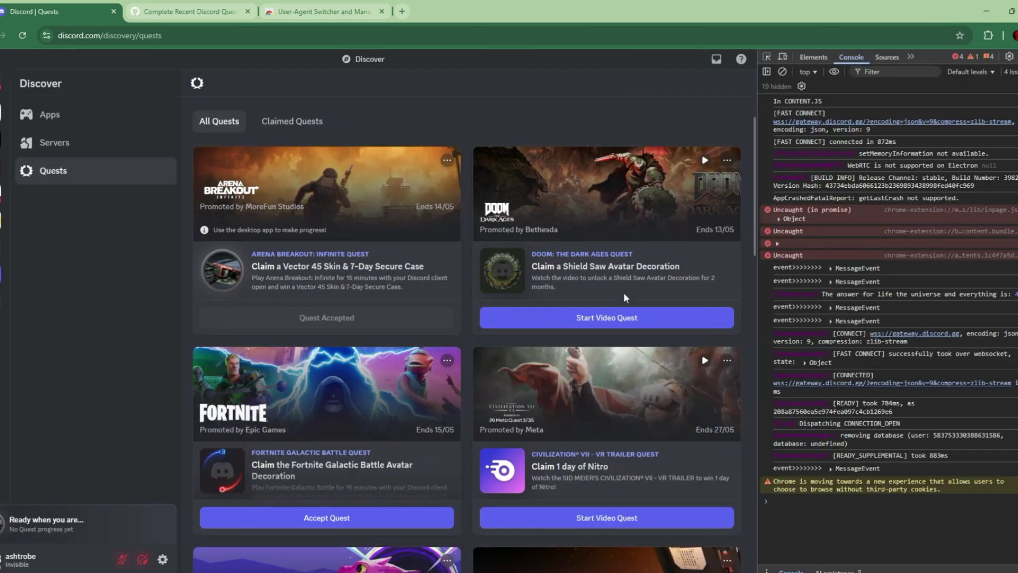
click(795, 545)
key(super+v)
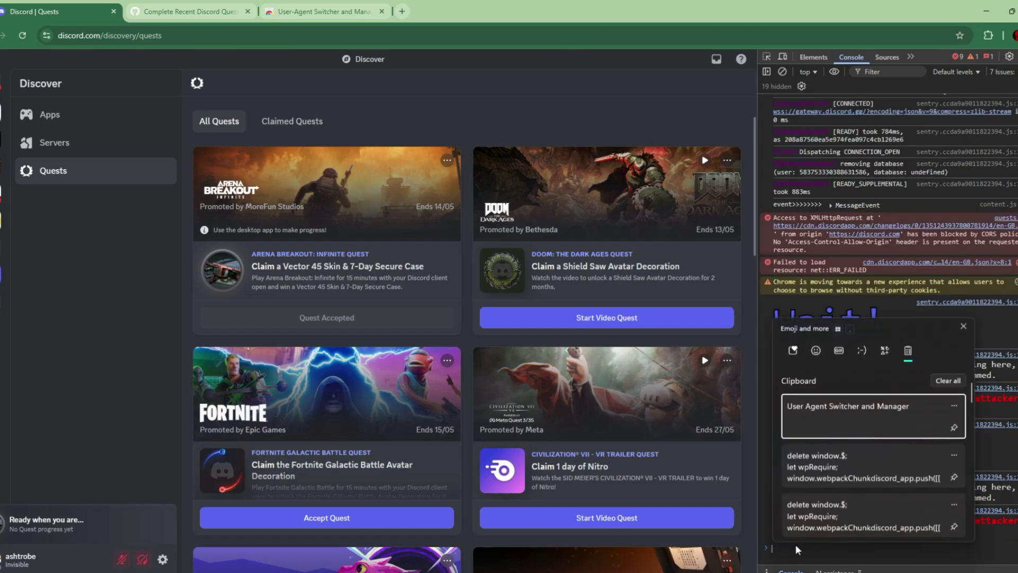
click(825, 463)
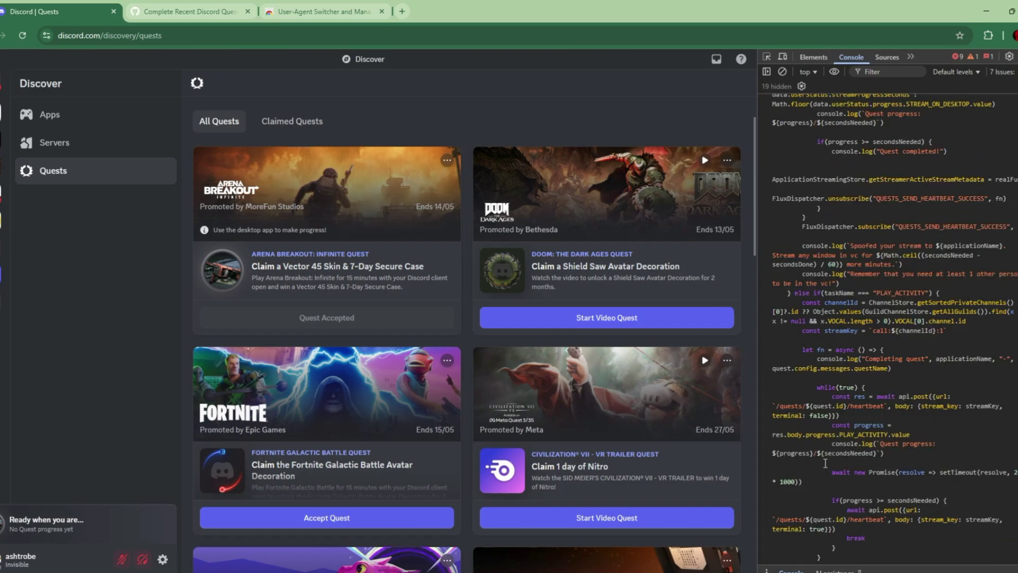
key(Return)
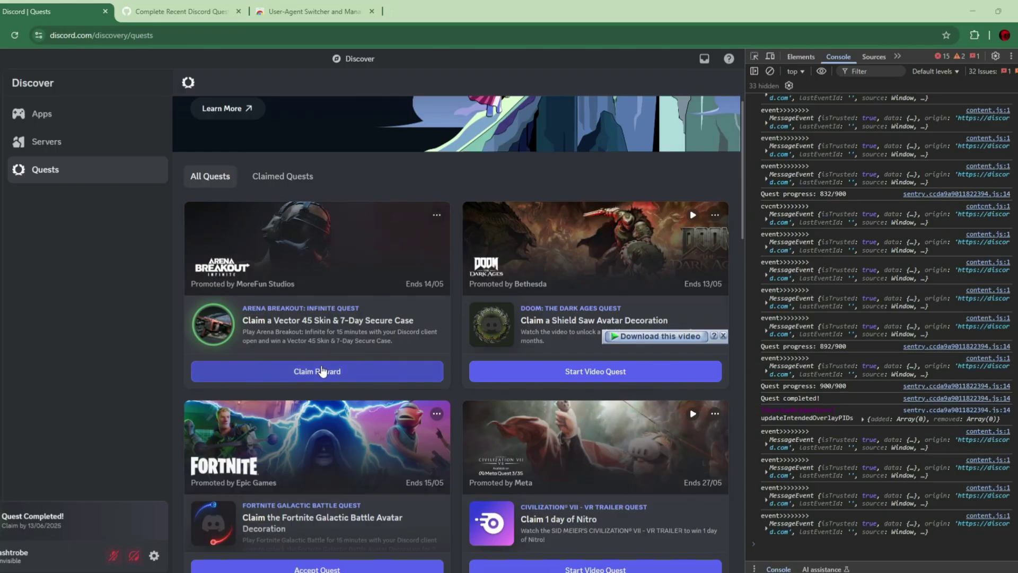
click(261, 371)
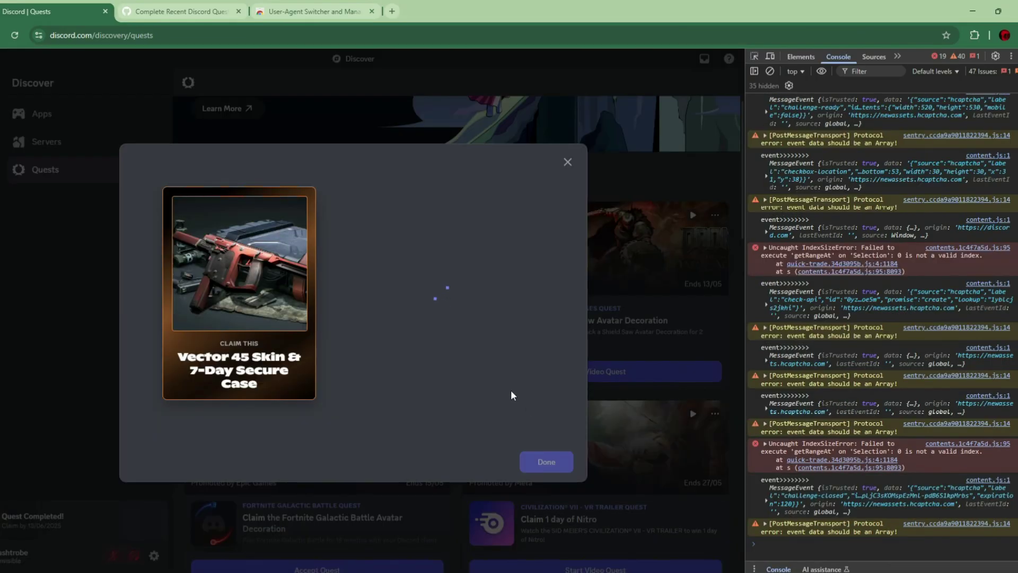